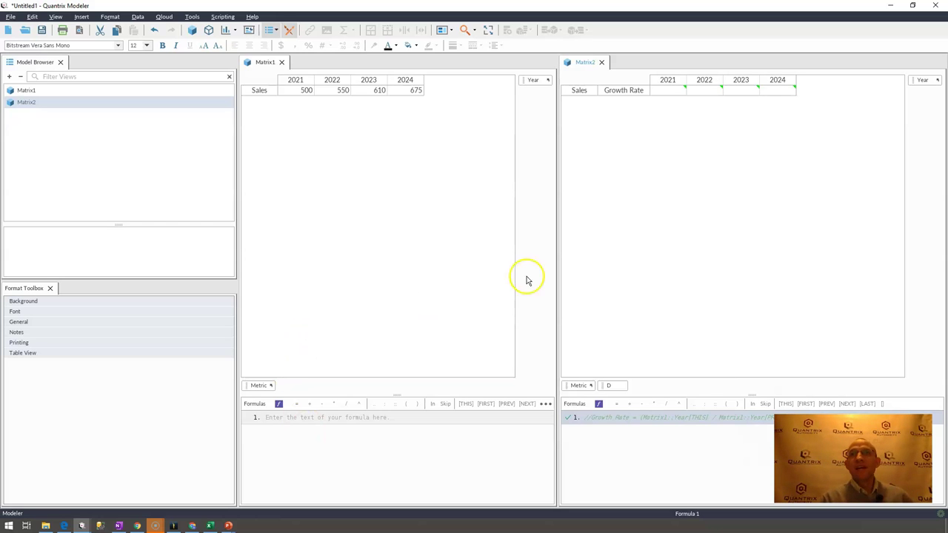
Enlarge Matrix2's formula area and insert an empty formula line above the commented-out Growth Rate formula
click(675, 94)
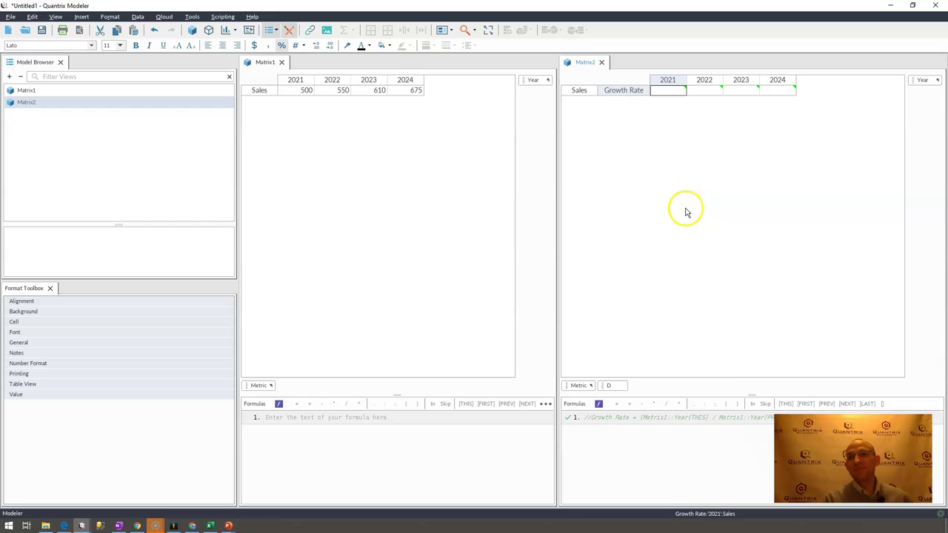
click(668, 90)
drag(733, 395, 700, 262)
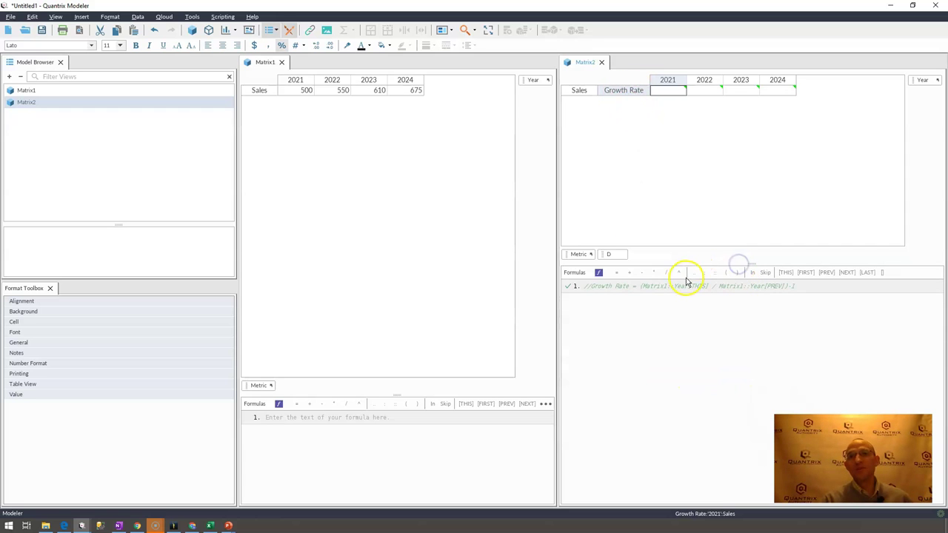
click(655, 287)
key(Return)
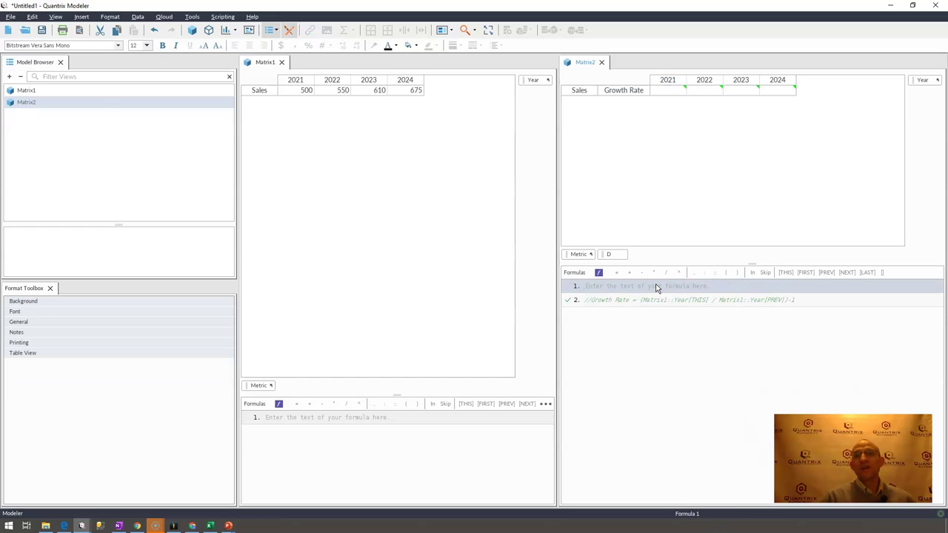
Enter the Matrix2 formula Growth Rate = (Matrix1::Year[THIS] / Matrix1::Year[PREV]) -1 on the empty line
click(655, 287)
text(Gro)
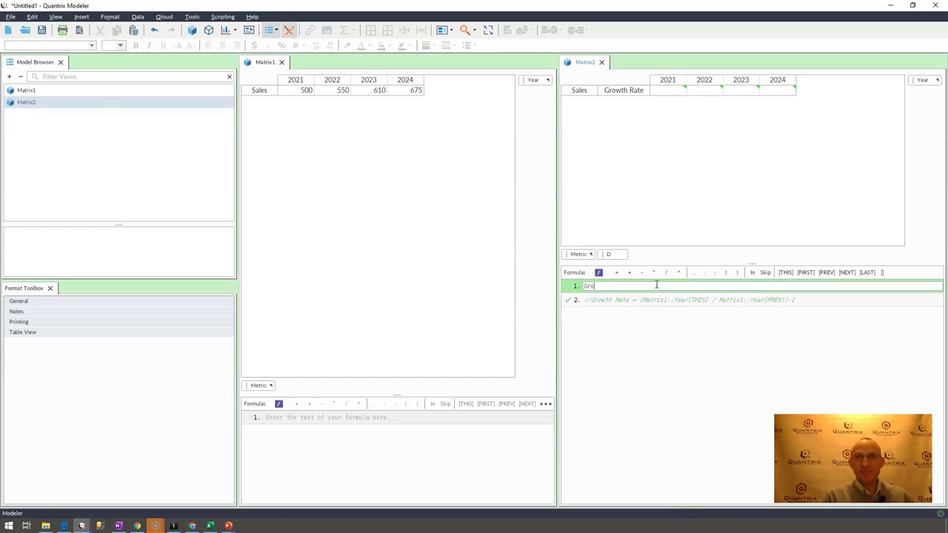
text(wth Rate =)
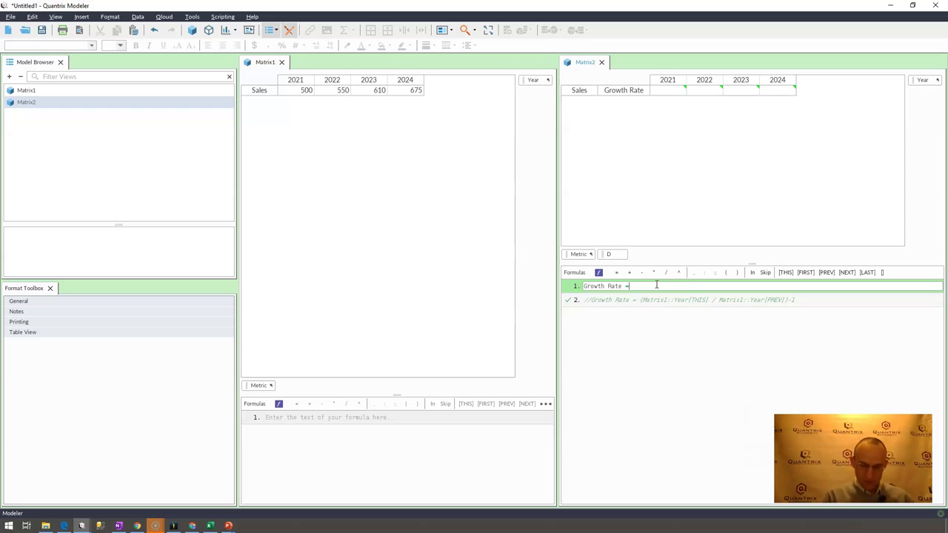
text((Matrix1::)
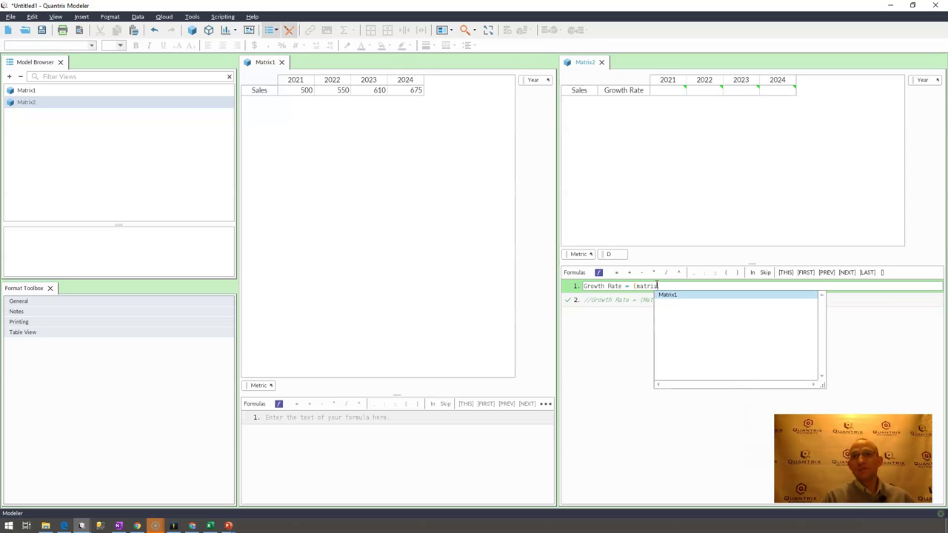
text(year[this)
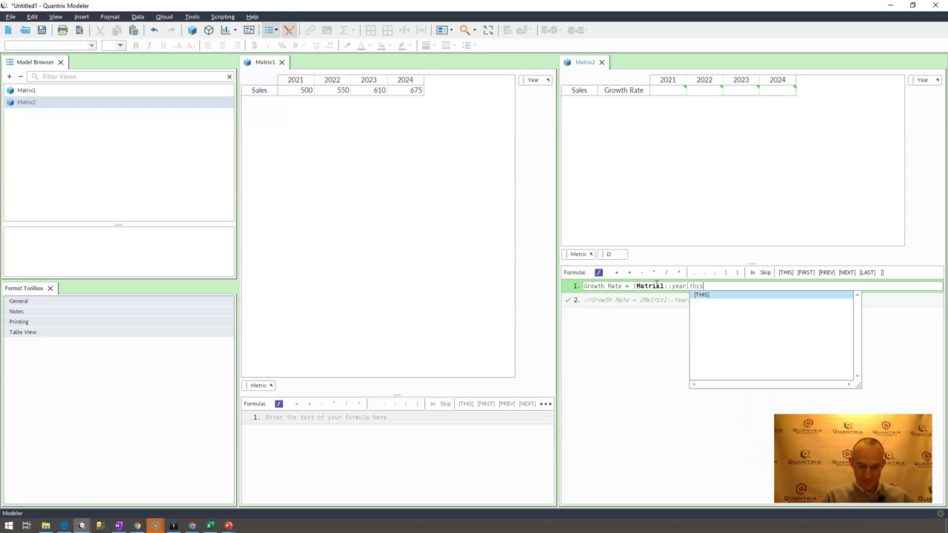
text(])
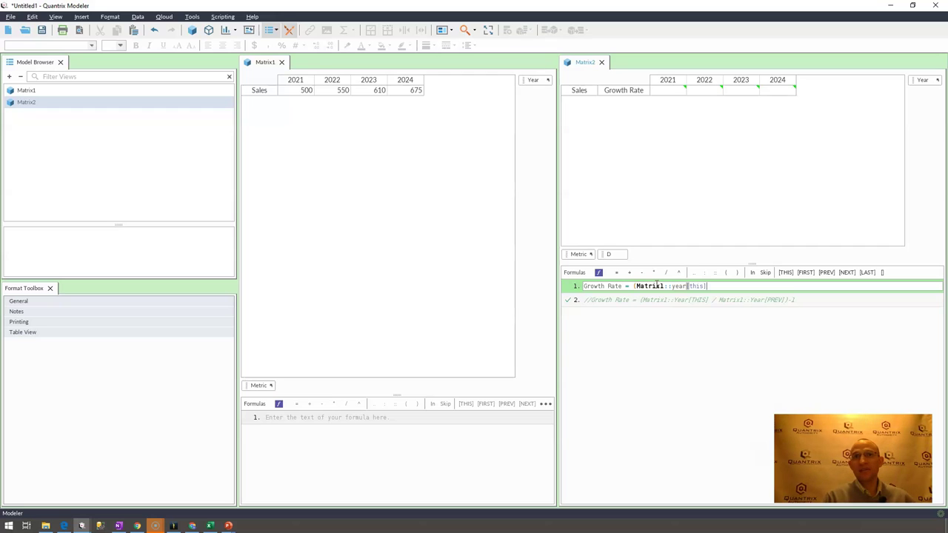
text( / matrix1::)
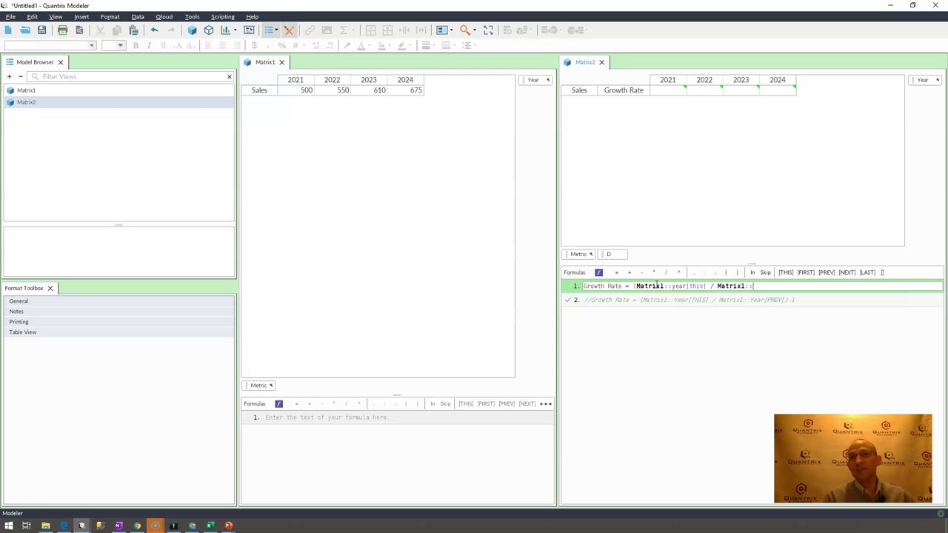
text(year)
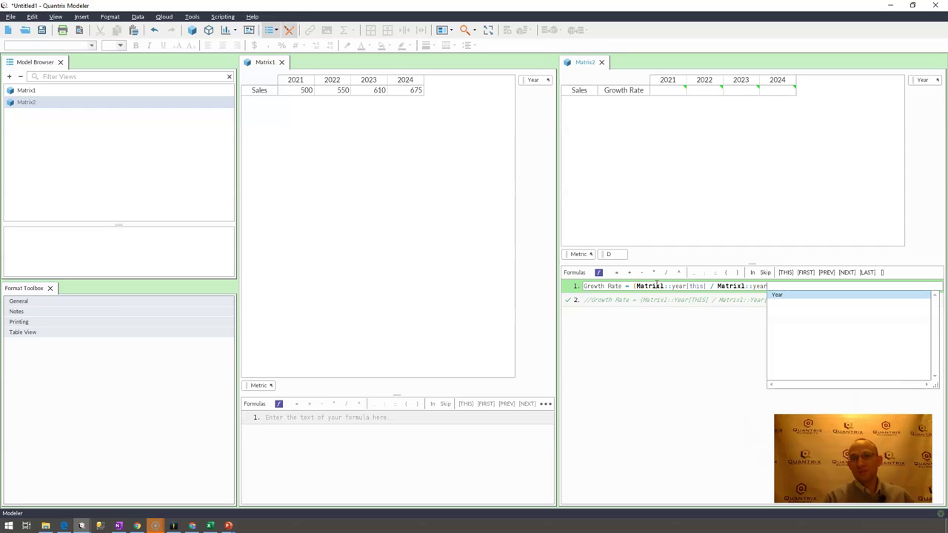
text([PREV])
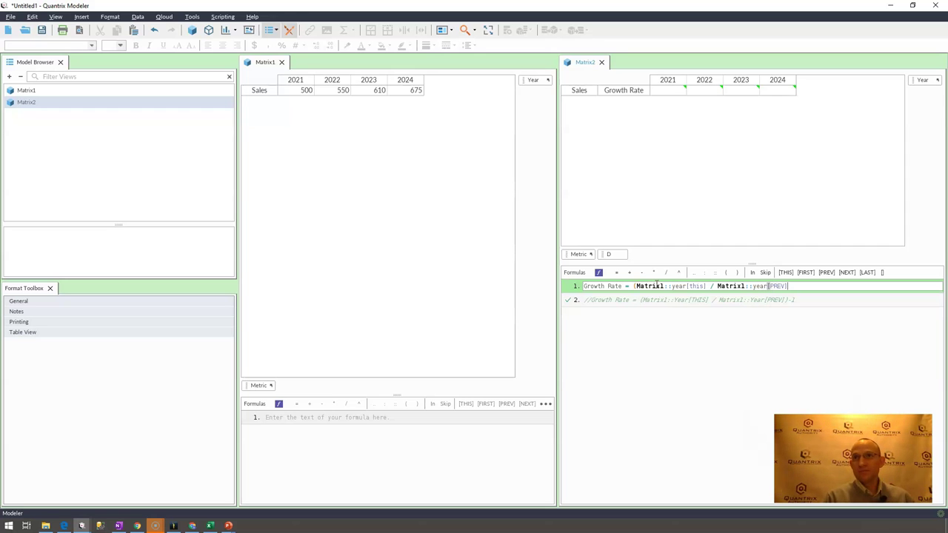
text() -1)
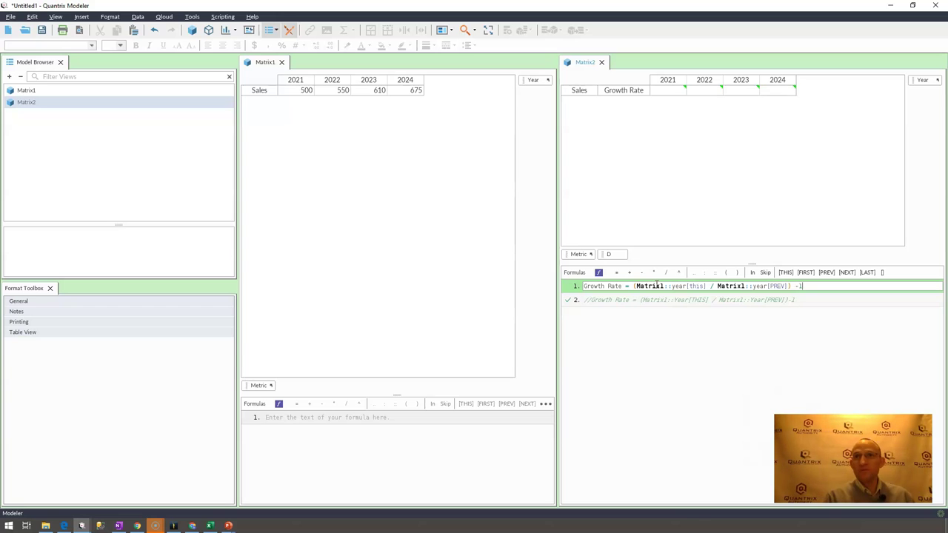
key(Return)
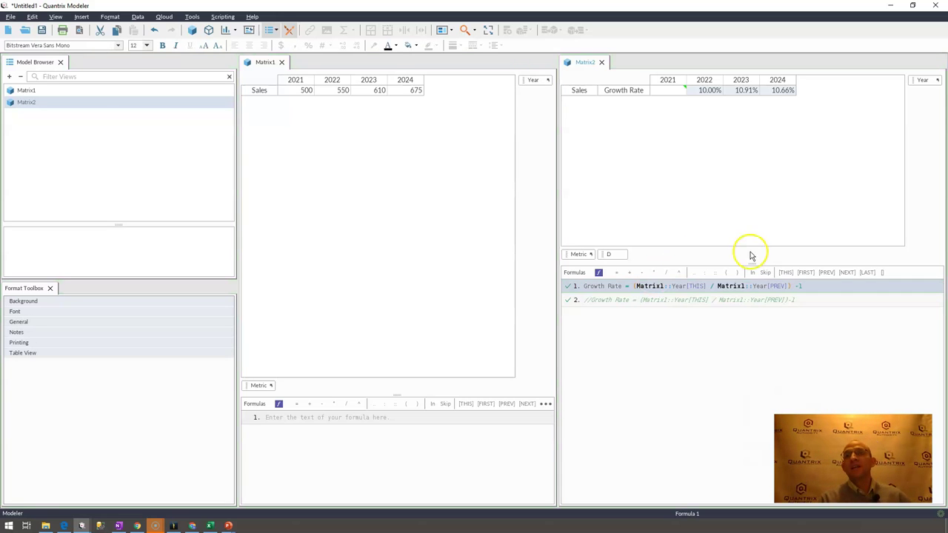
Check the calculated growth rates for 2022 to 2024 in Matrix2 and whether the Show Cell Indicators option is enabled
drag(709, 89, 740, 87)
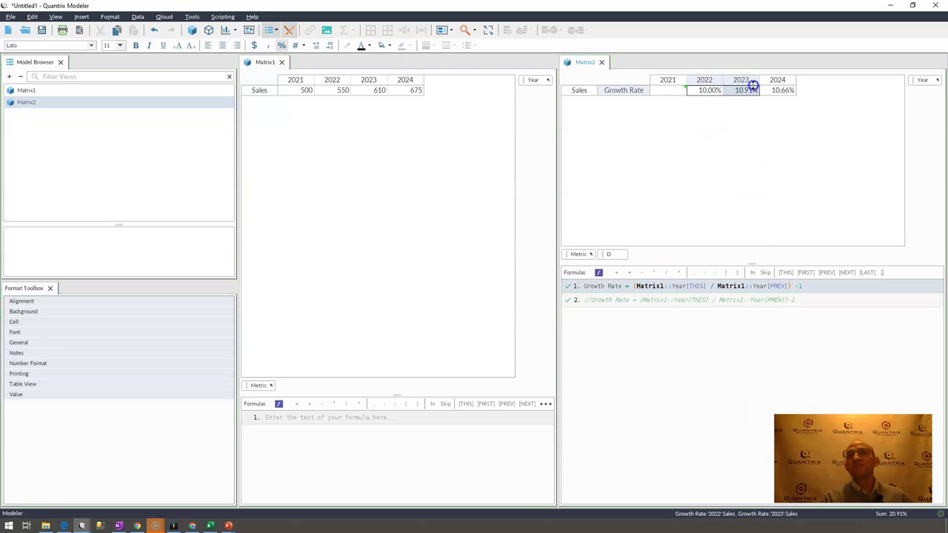
click(775, 90)
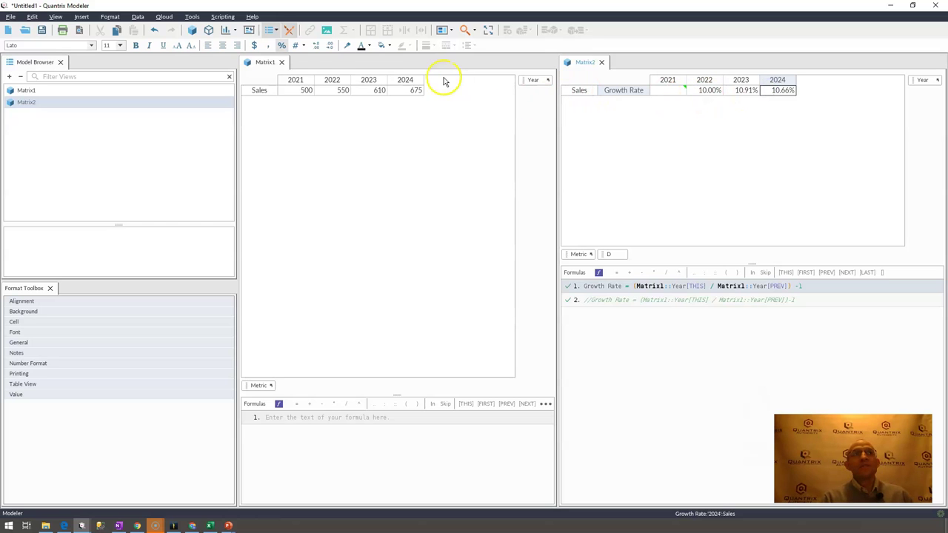
click(55, 17)
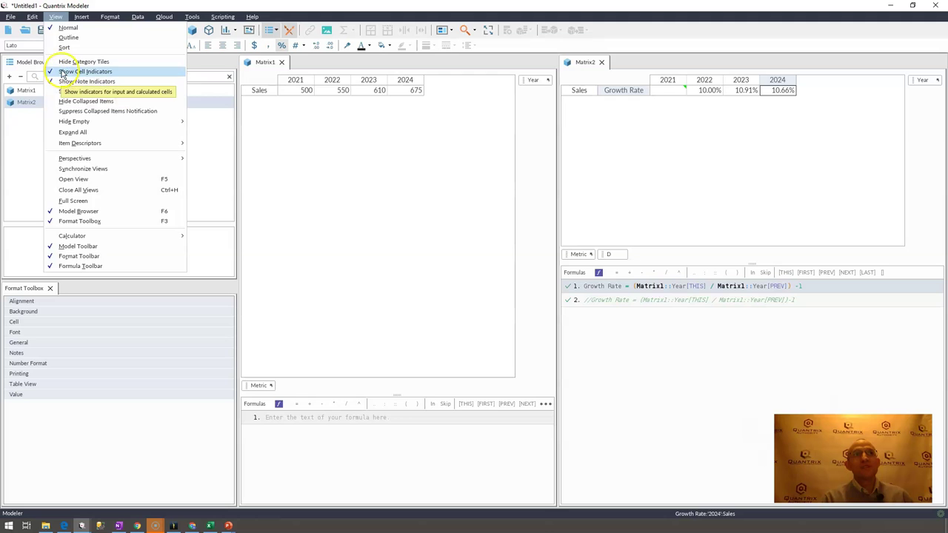
click(641, 108)
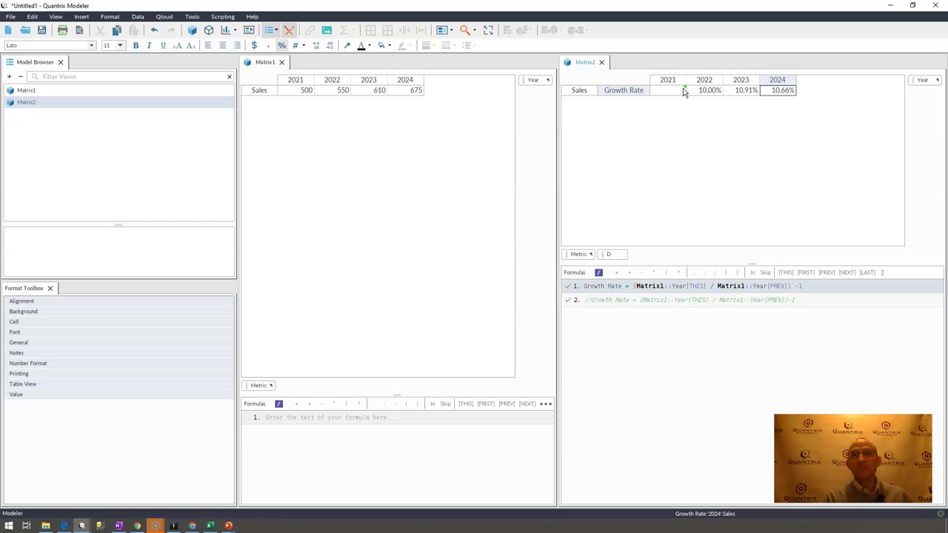
Compare the 2021 and 2022 Growth Rate cells in Matrix2 to see which ones the formula calculates
click(675, 93)
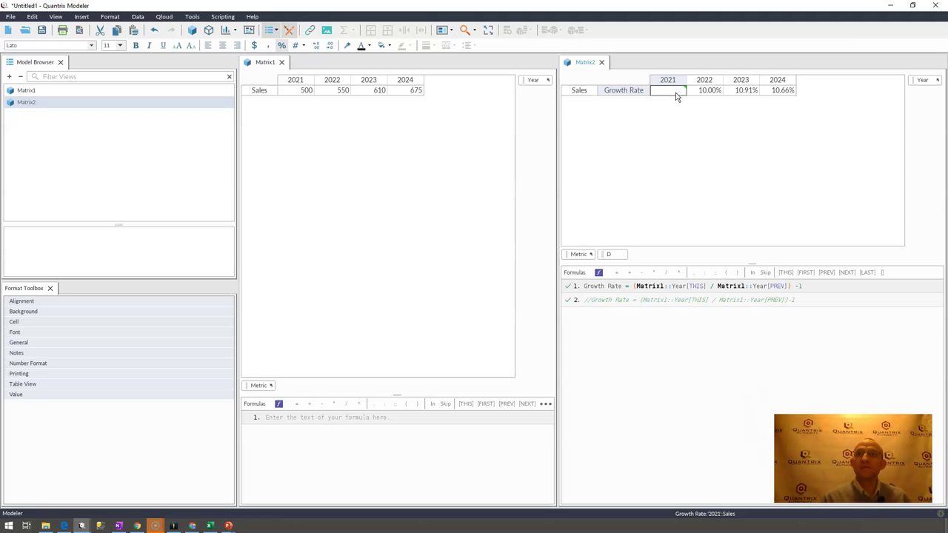
click(706, 92)
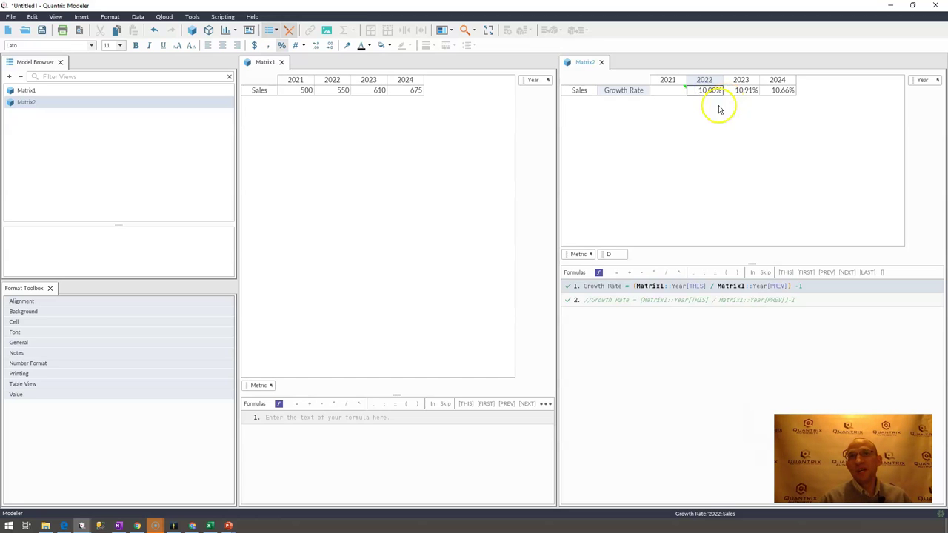
click(667, 93)
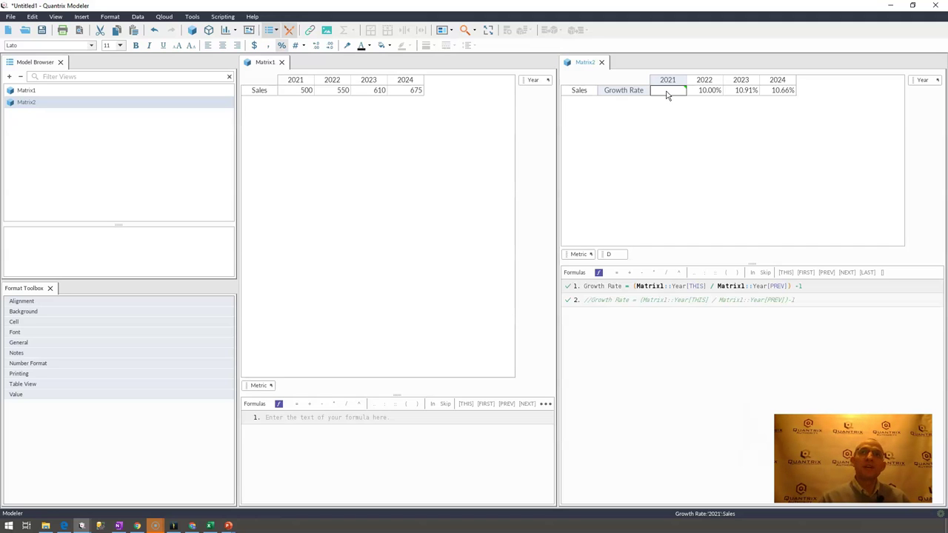
drag(669, 94, 688, 92)
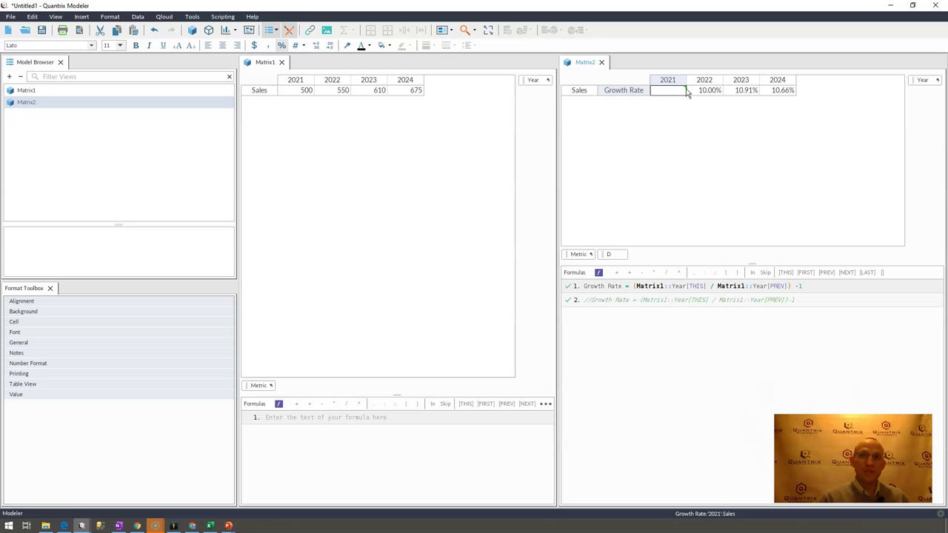
click(660, 100)
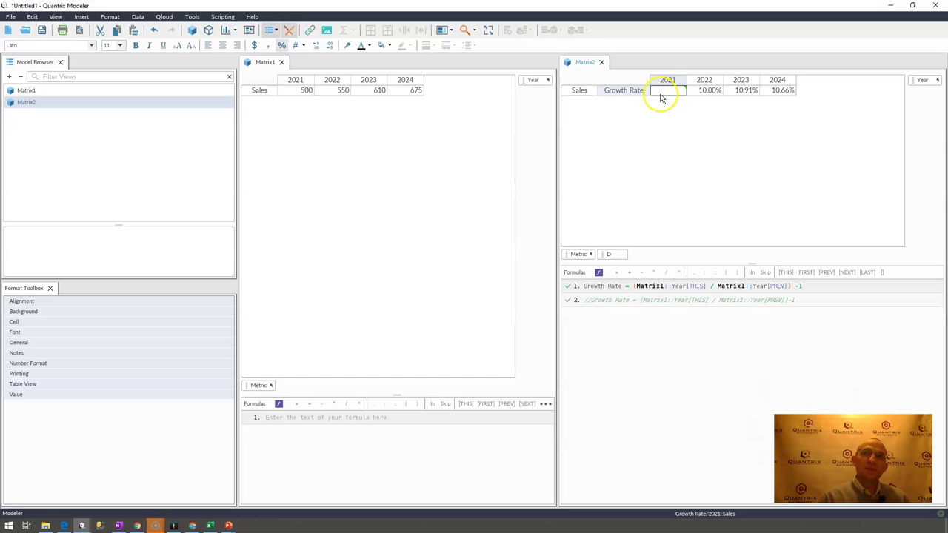
click(700, 92)
click(664, 92)
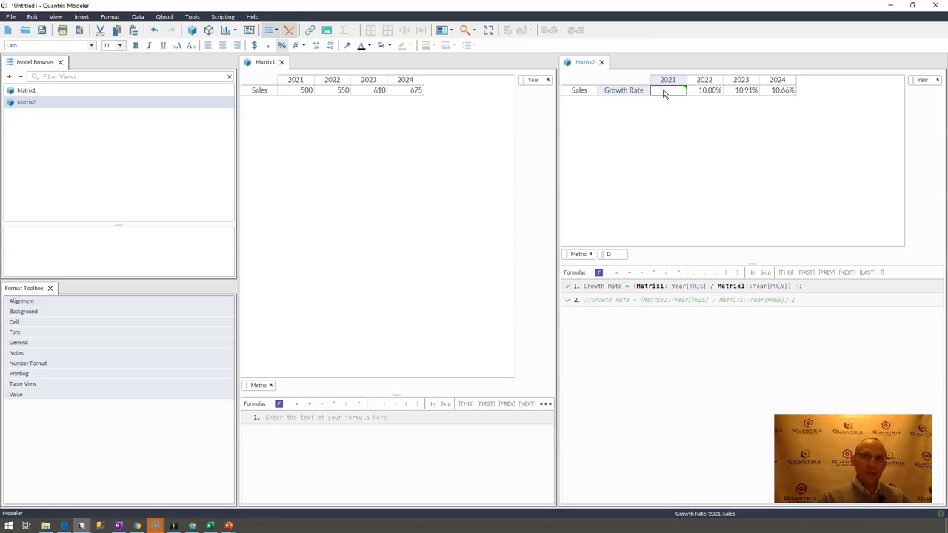
click(692, 101)
click(674, 93)
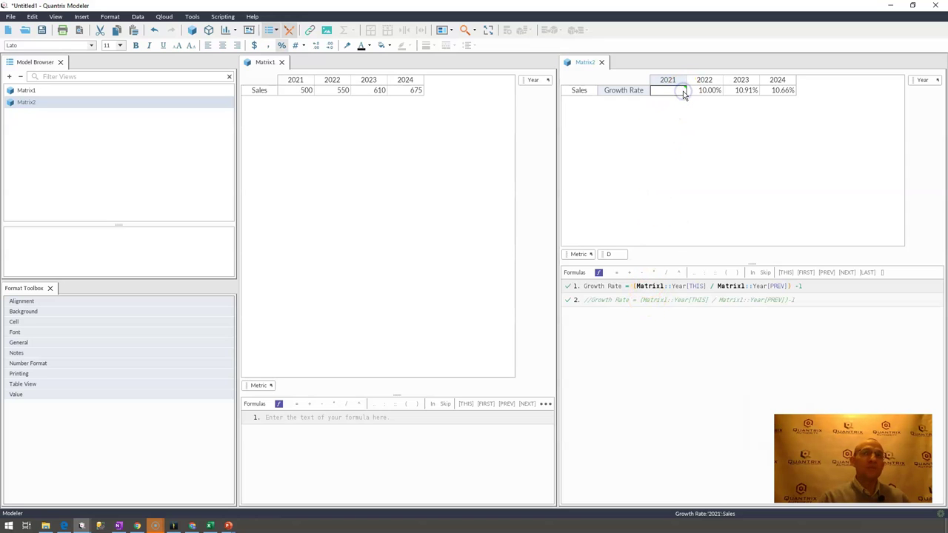
click(701, 215)
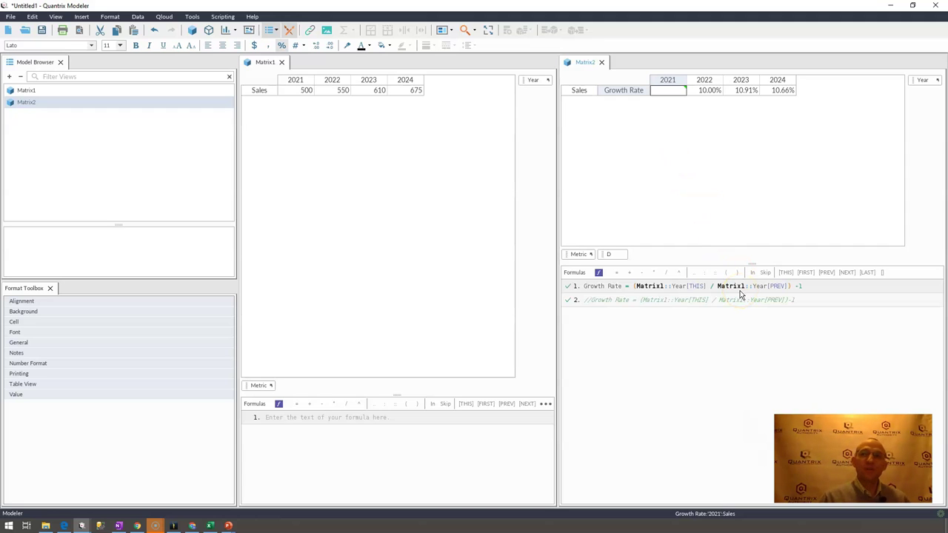
Change the previous-year reference in the Growth Rate formula from [PREV] to [~PREV]
click(774, 287)
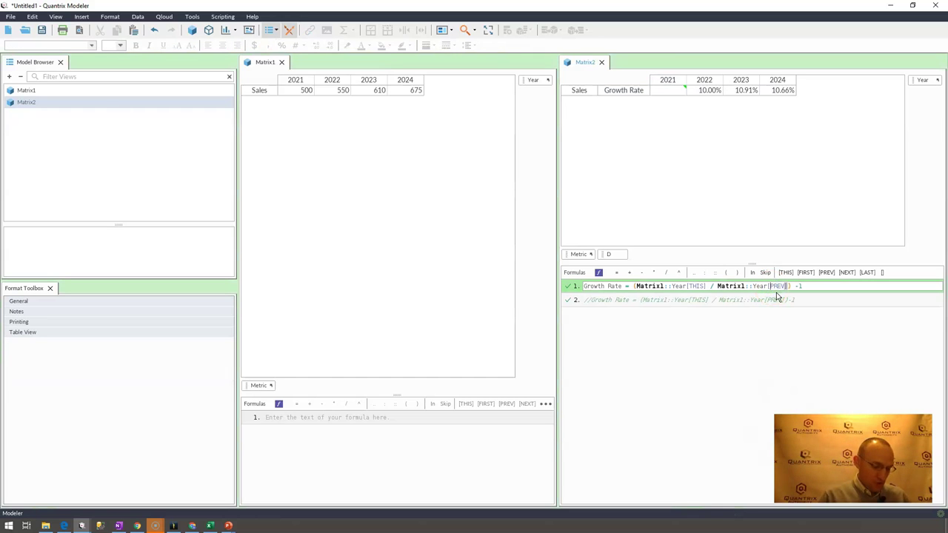
text(-)
click(779, 296)
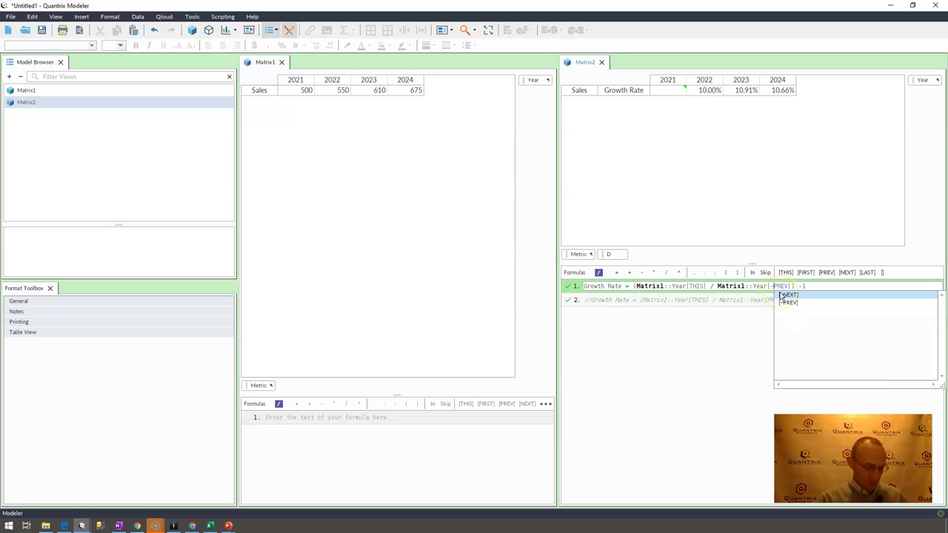
click(776, 287)
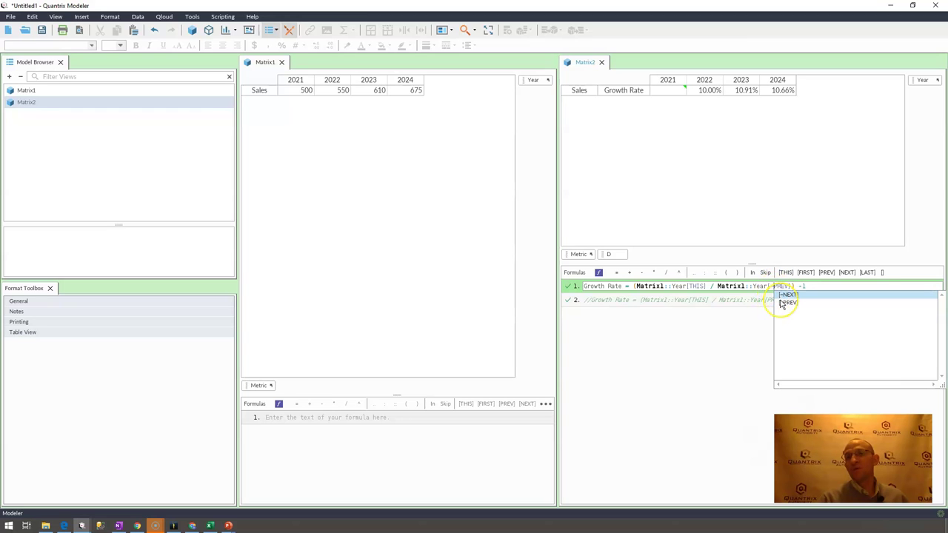
key(Return)
key(BackSpace)
key(BackSpace)
key(BackSpace)
key(BackSpace)
key(BackSpace)
key(Return)
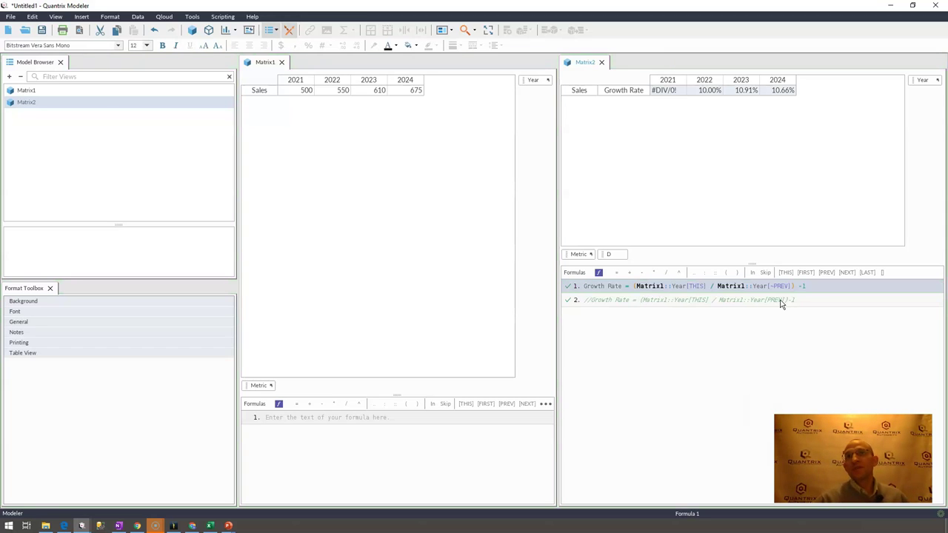
Wrap the right-hand side of the Growth Rate formula in the clearerror( ) function to suppress the 2021 error
click(666, 96)
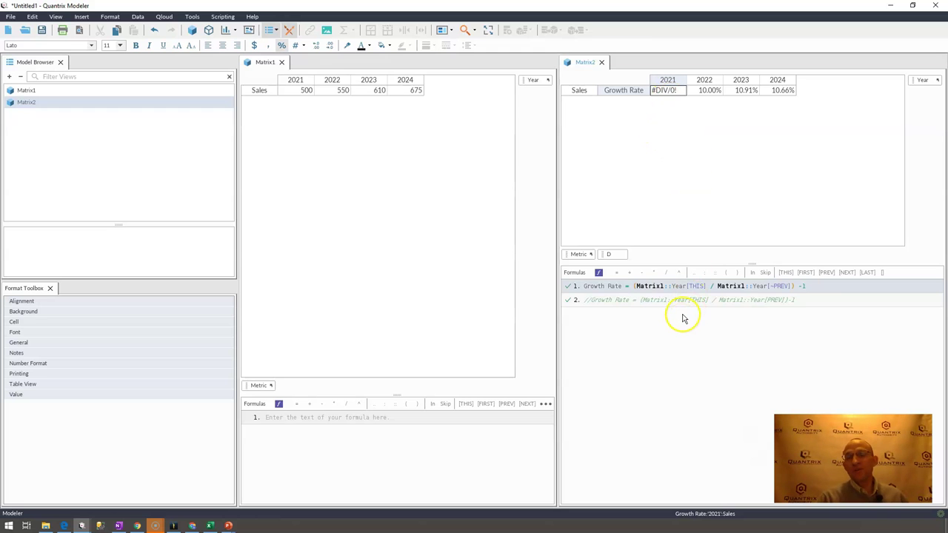
click(628, 286)
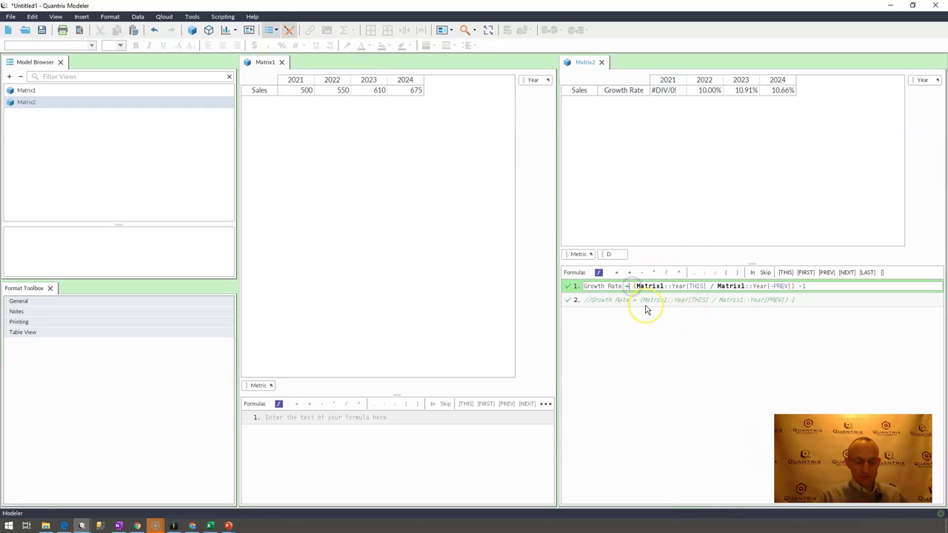
text(clearerror()
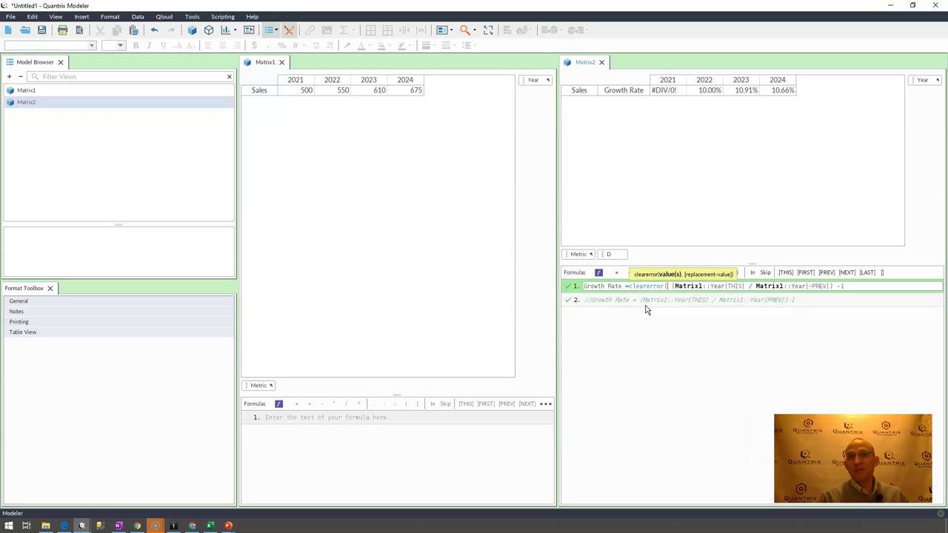
key(End)
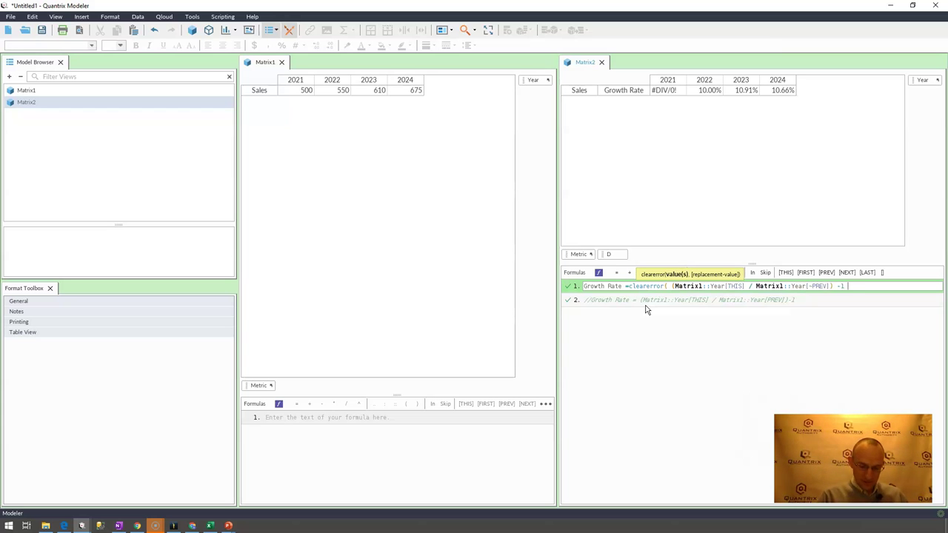
text())
key(Return)
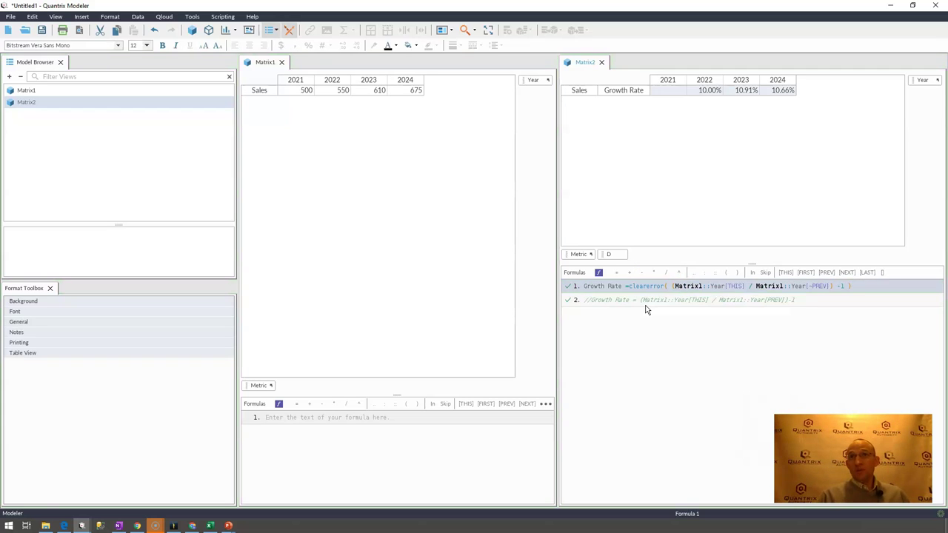
Inspect the 2021 Growth Rate cell in Matrix2 against the clearerror formula for its value and cell indicator
click(668, 90)
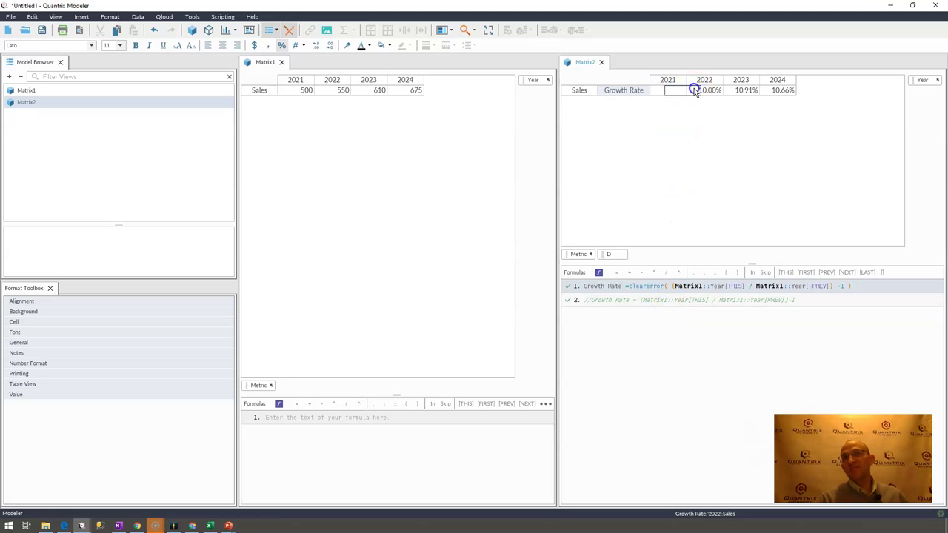
click(670, 91)
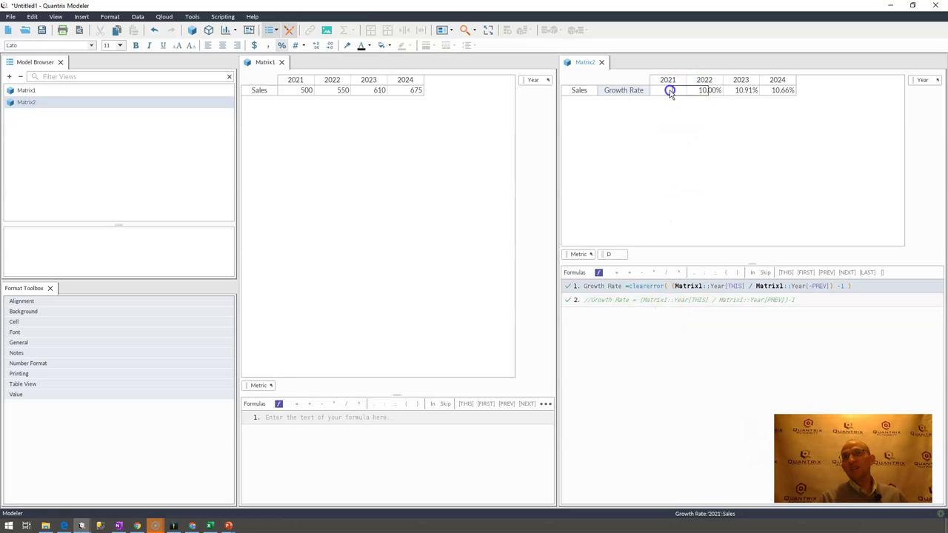
click(811, 293)
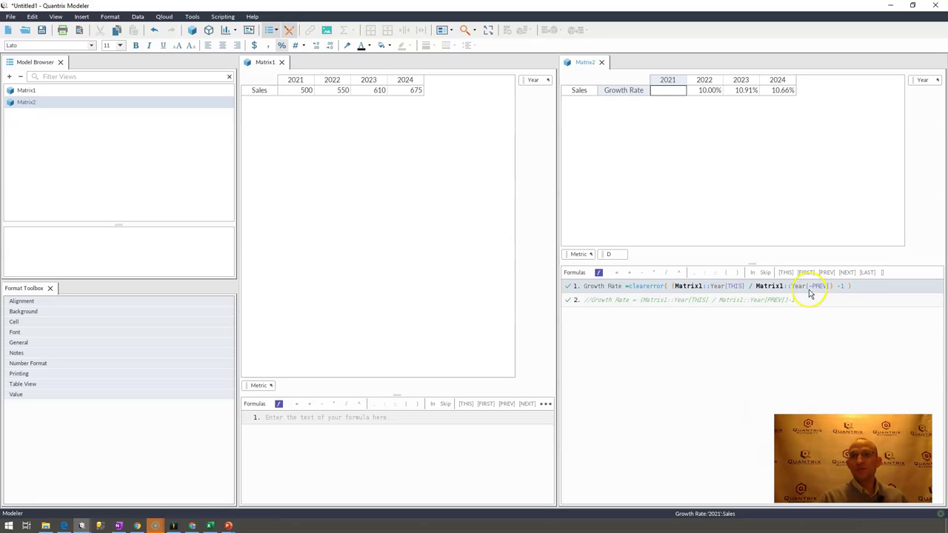
click(692, 90)
click(674, 92)
click(676, 92)
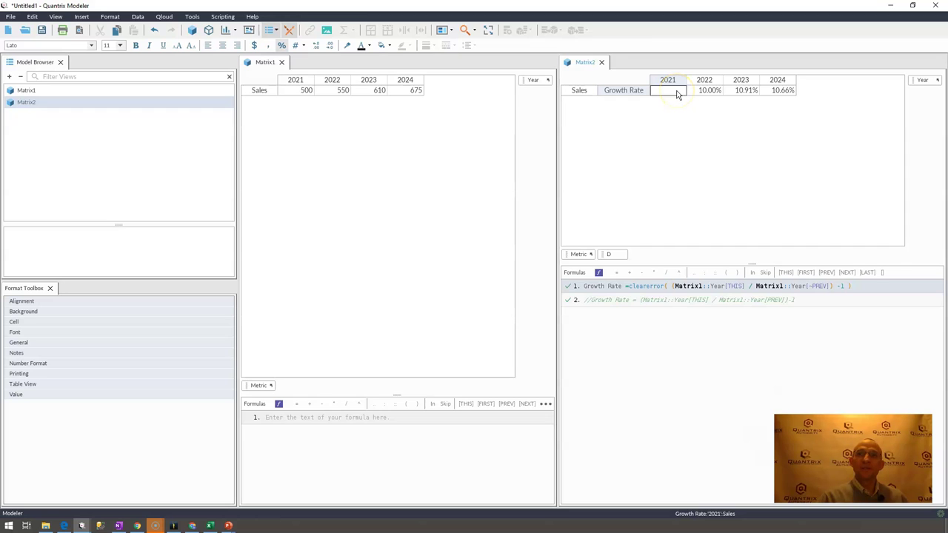